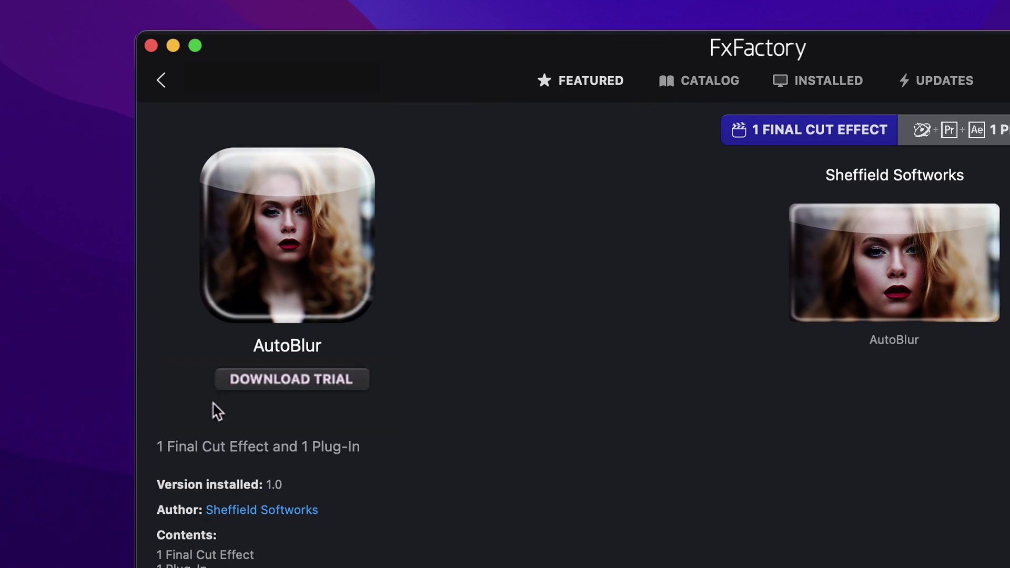
# Download the AutoBlur trial from FxFactory and load it on this system
pyautogui.click(361, 379)
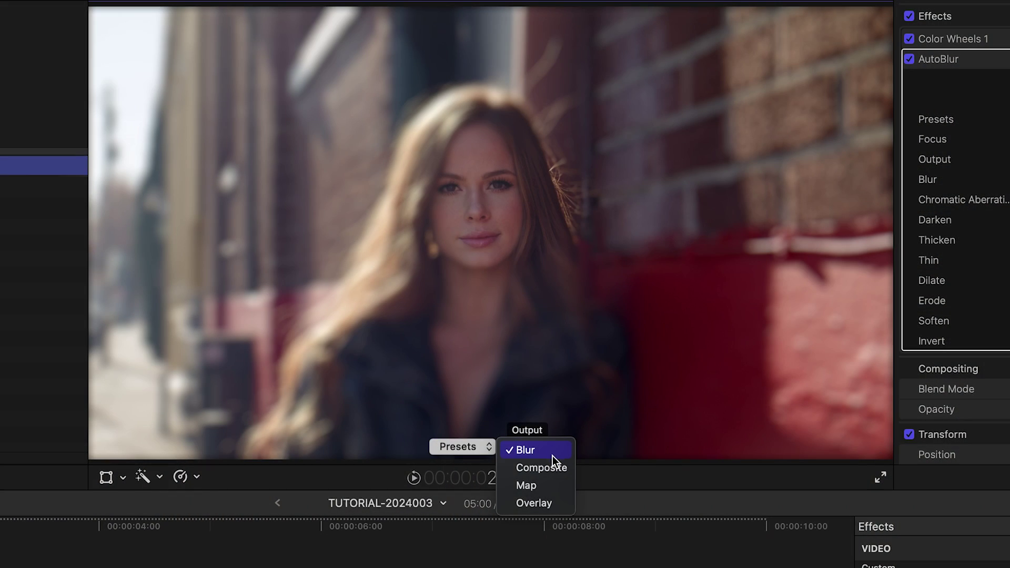
# Switch AutoBlur's output to Composite to preview the detected focus area on her face
pyautogui.click(556, 469)
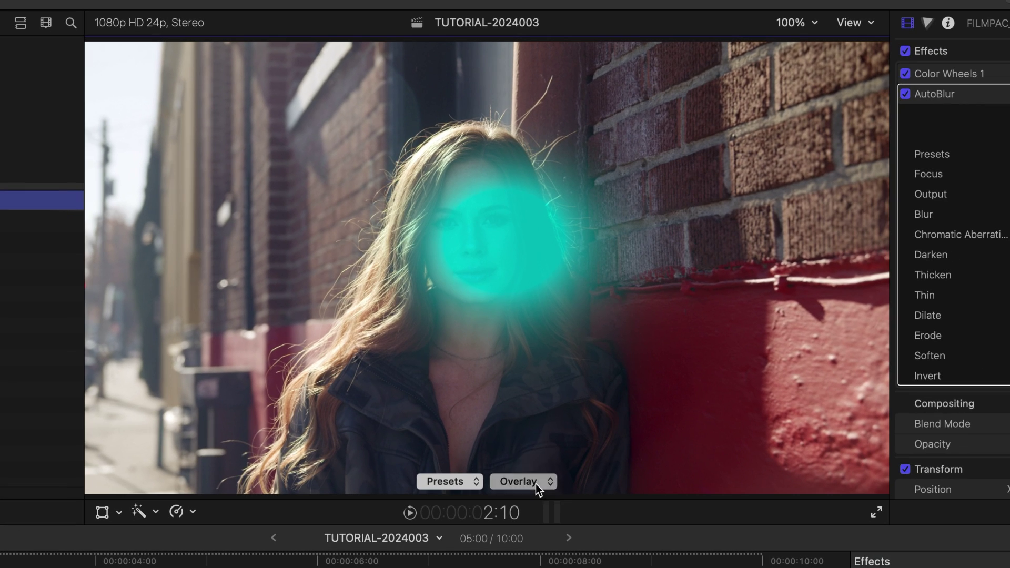
# On Composite output, lower Thicken, raise Dilate, Erode and Soften, then return output to Blur
pyautogui.click(535, 484)
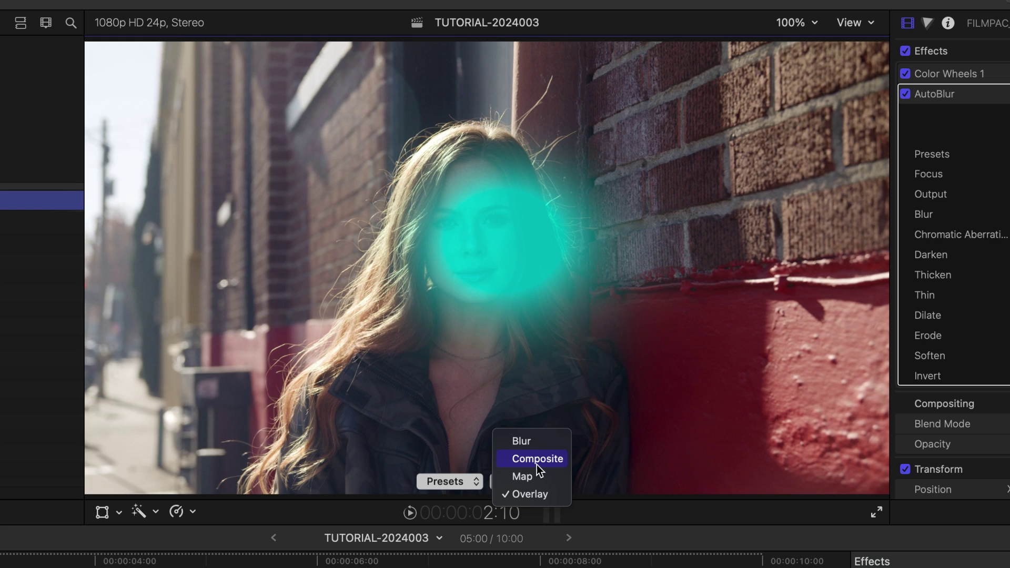
pyautogui.click(537, 458)
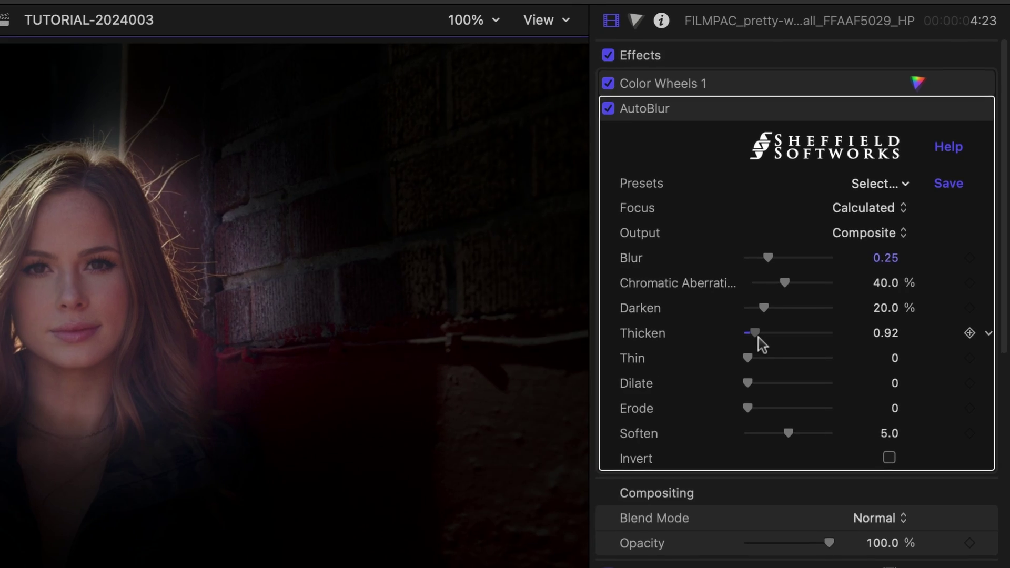
pyautogui.moveTo(761, 326); pyautogui.dragTo(776, 307)
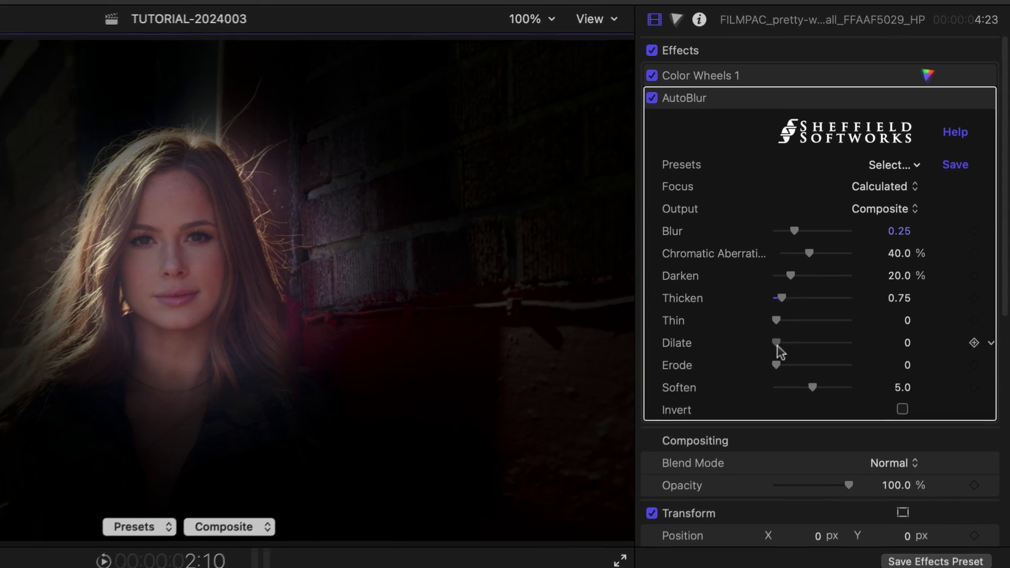
pyautogui.moveTo(777, 344); pyautogui.dragTo(801, 335)
pyautogui.moveTo(820, 373); pyautogui.dragTo(832, 372)
pyautogui.moveTo(784, 351); pyautogui.dragTo(789, 352)
pyautogui.click(259, 506)
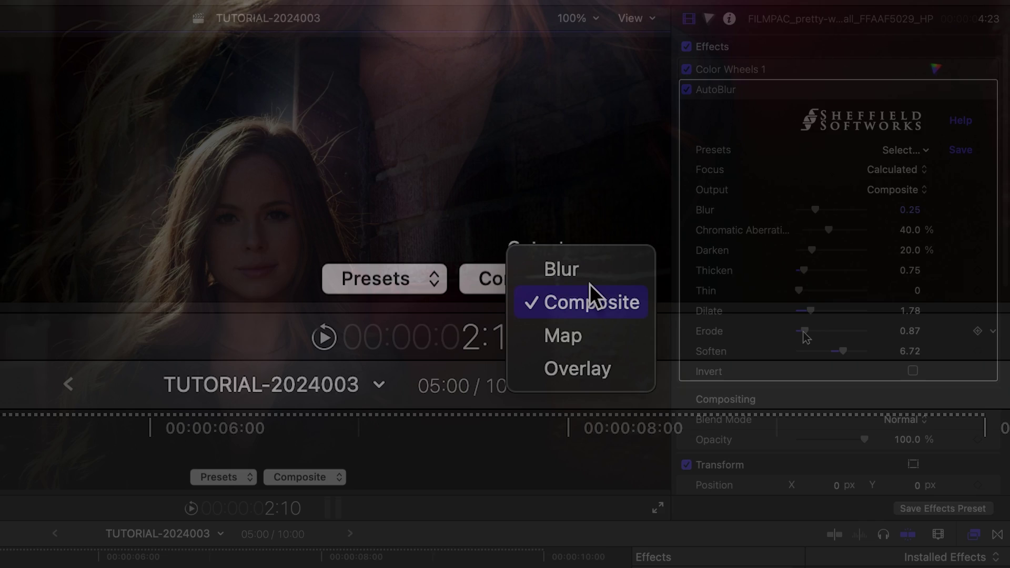
pyautogui.click(589, 274)
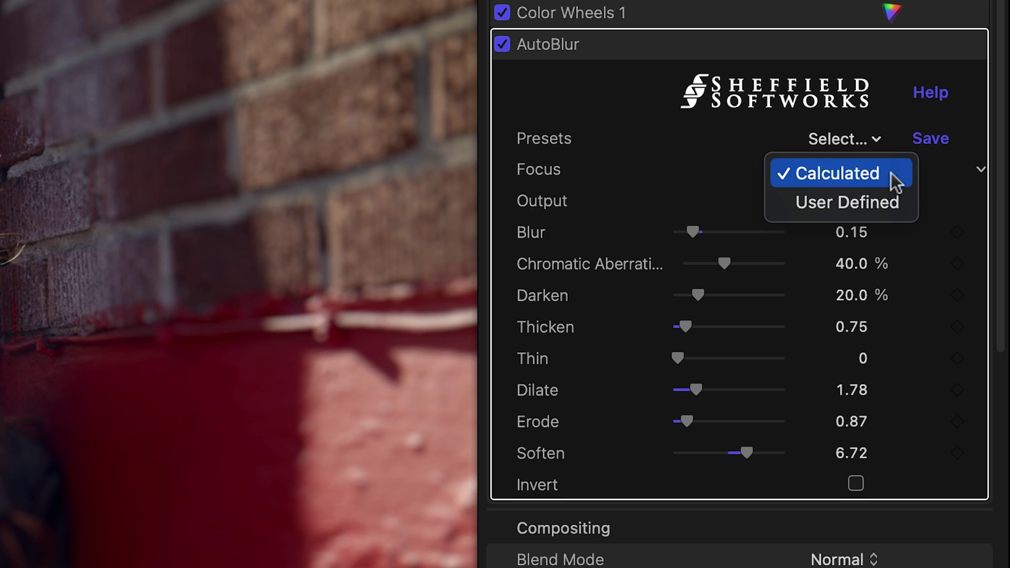
# Place a User Defined focus spot beside her lips, enable Auto Spot tracking, and shrink it into an oval
pyautogui.click(902, 202)
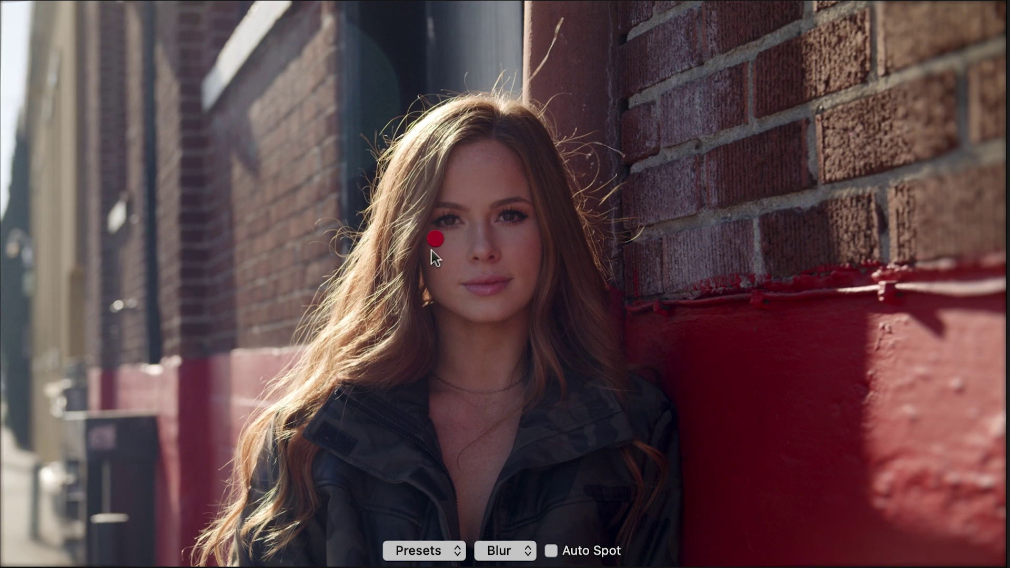
pyautogui.moveTo(435, 240); pyautogui.dragTo(514, 277)
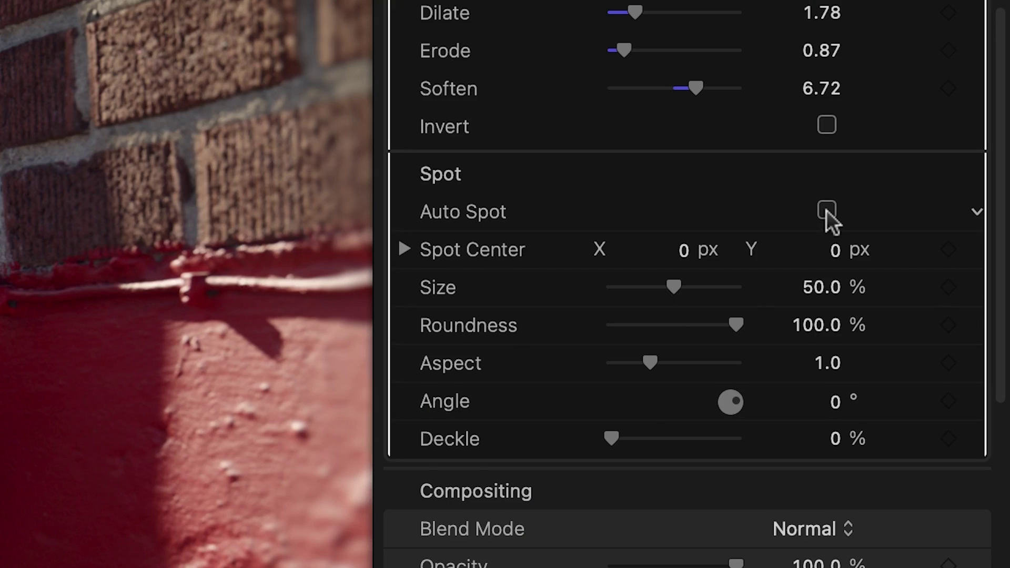
pyautogui.click(826, 211)
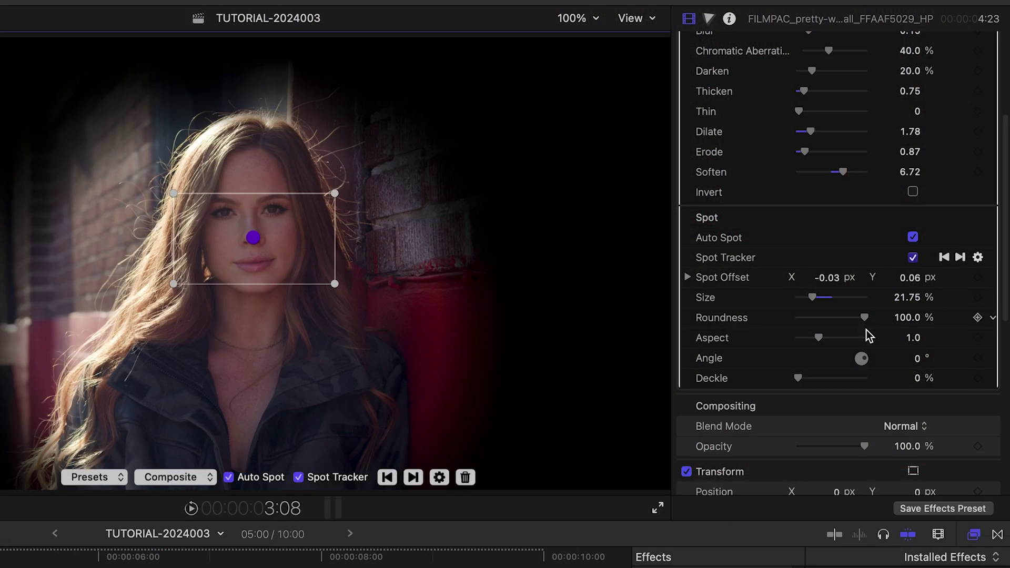
pyautogui.moveTo(864, 317)
pyautogui.mouseDown()
pyautogui.moveTo(805, 318)
pyautogui.moveTo(829, 317)
pyautogui.moveTo(854, 338)
pyautogui.mouseUp()
pyautogui.moveTo(811, 297); pyautogui.dragTo(806, 297)
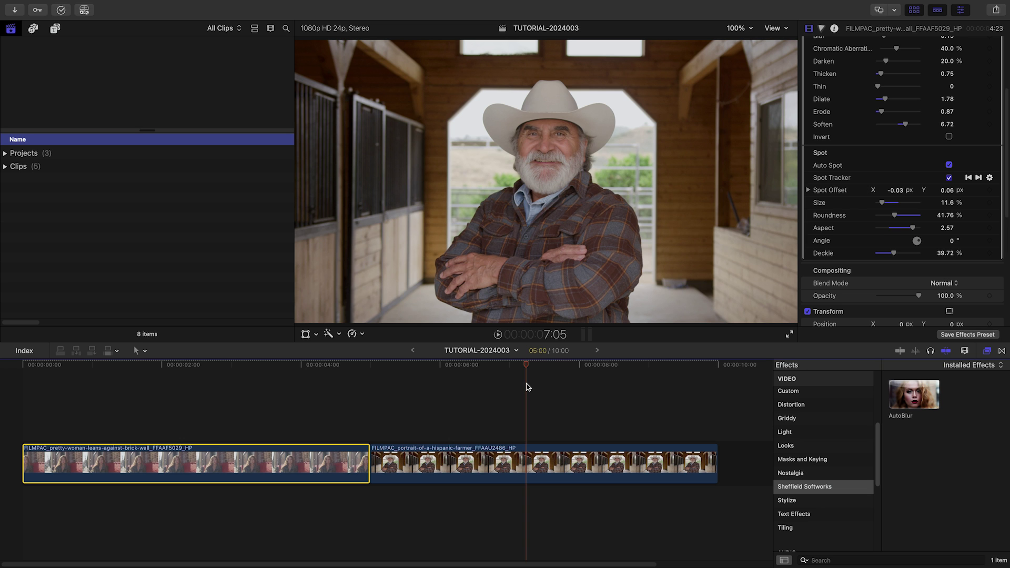
# Option-drag a duplicate of the farmer clip above the original and apply AutoBlur to the copy
pyautogui.click(585, 463)
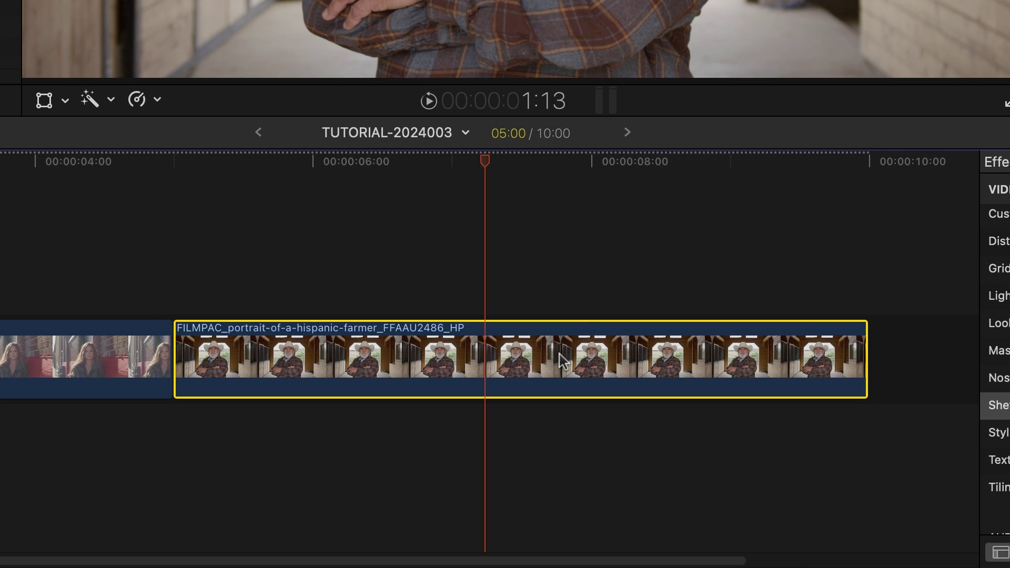
pyautogui.moveTo(559, 357); pyautogui.dragTo(565, 272)
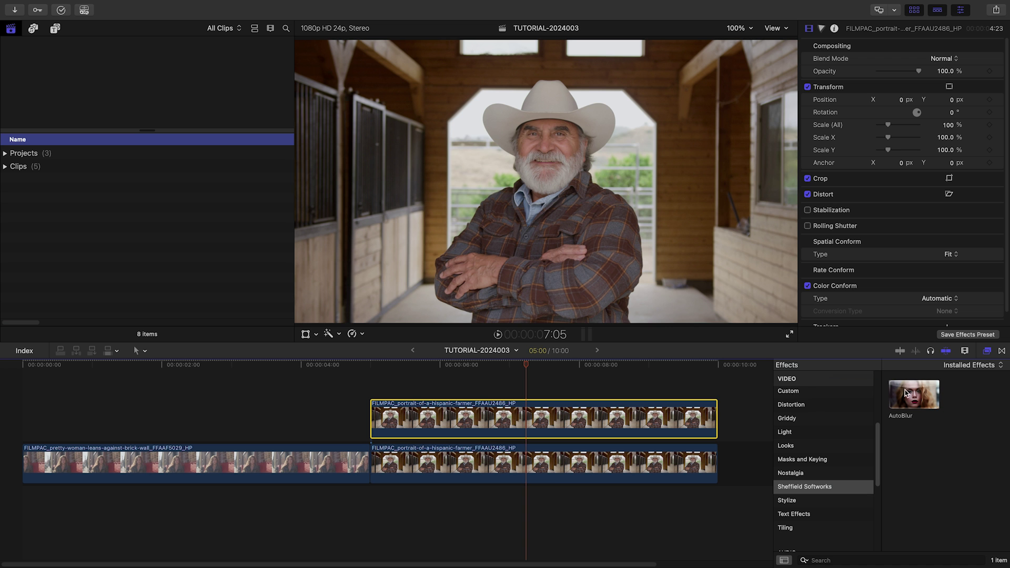
pyautogui.moveTo(914, 395); pyautogui.dragTo(571, 424)
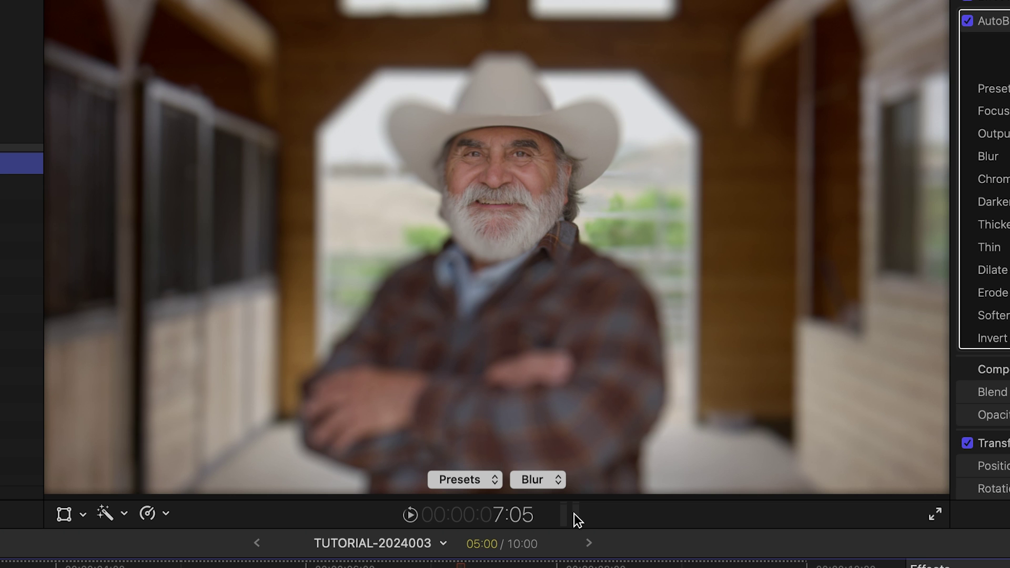
# Set the top farmer clip's AutoBlur output to Composite, layering his sharp face over the original
pyautogui.click(540, 479)
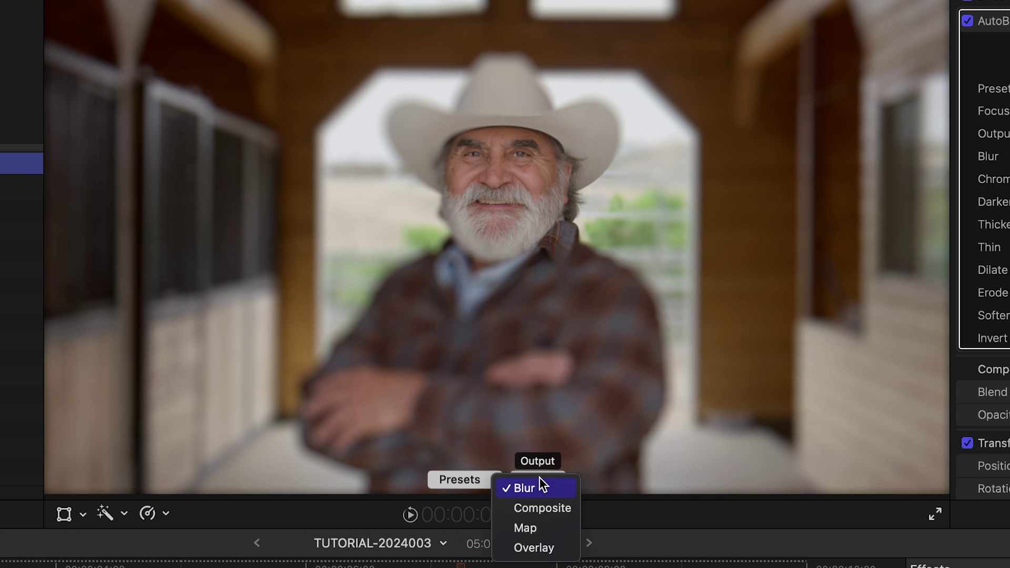
pyautogui.click(549, 510)
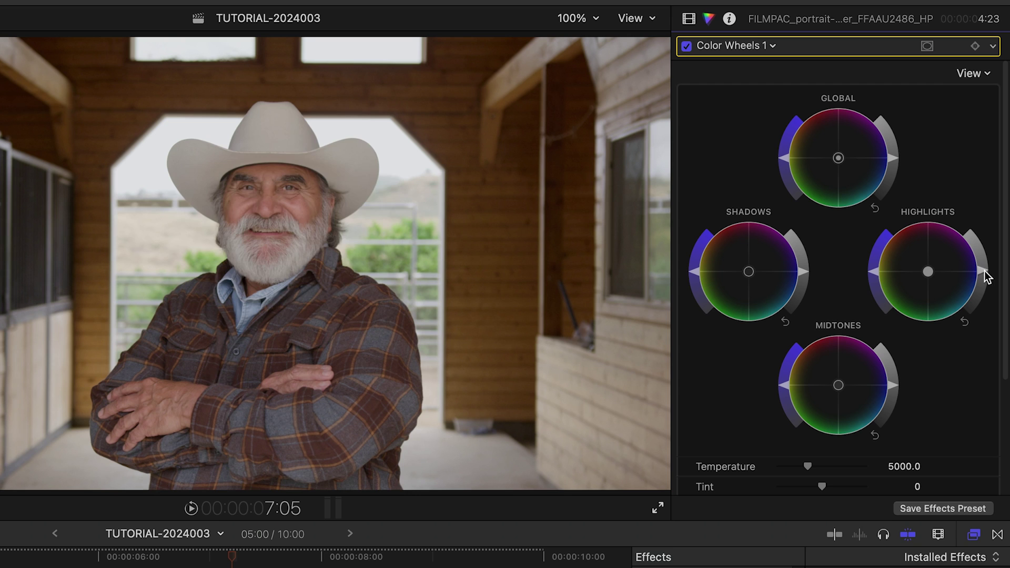